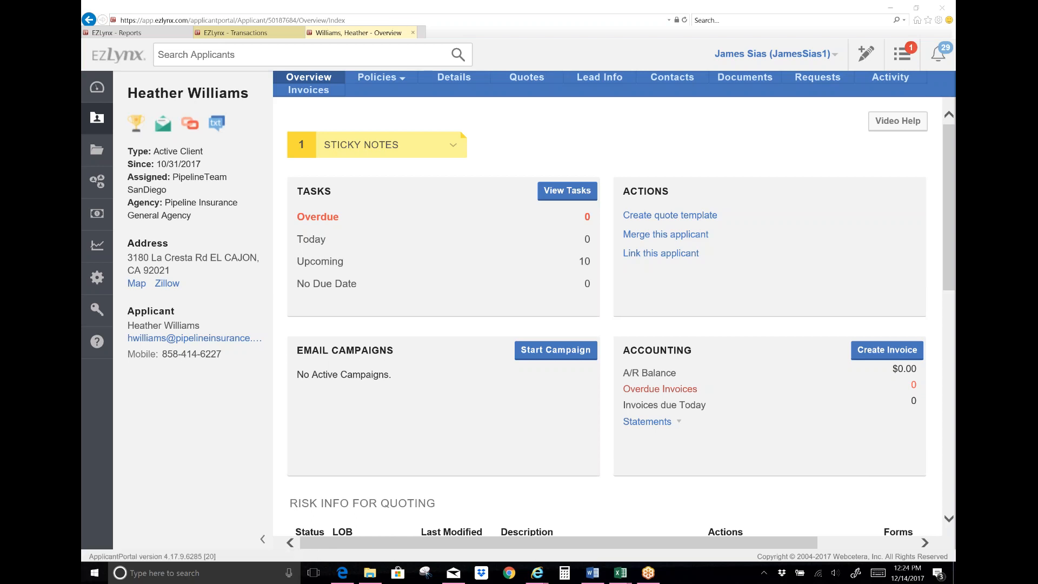
Step: From the client's Invoices tab, start a new Add Direct Bill Payment form
{"action": "left_click", "coordinate": [316, 95]}
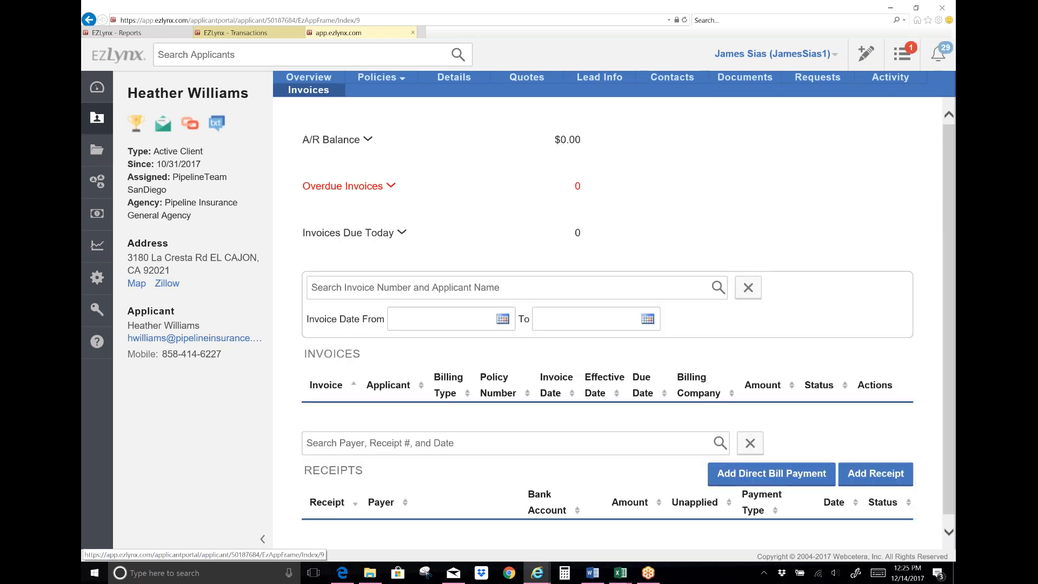
{"action": "scroll", "coordinate": [748, 278], "scroll_direction": "down", "scroll_amount": 1}
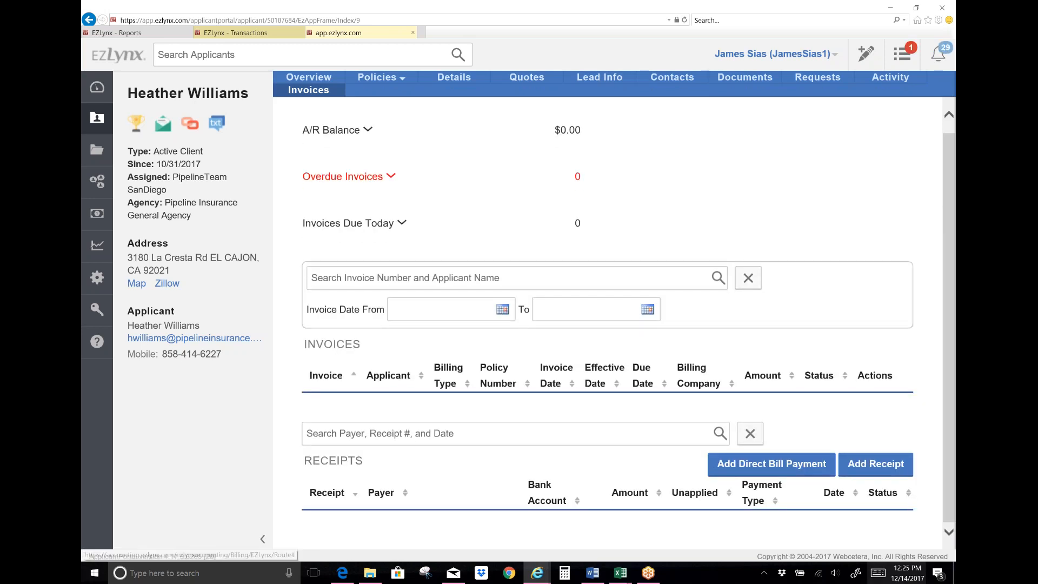
{"action": "left_click", "coordinate": [776, 465]}
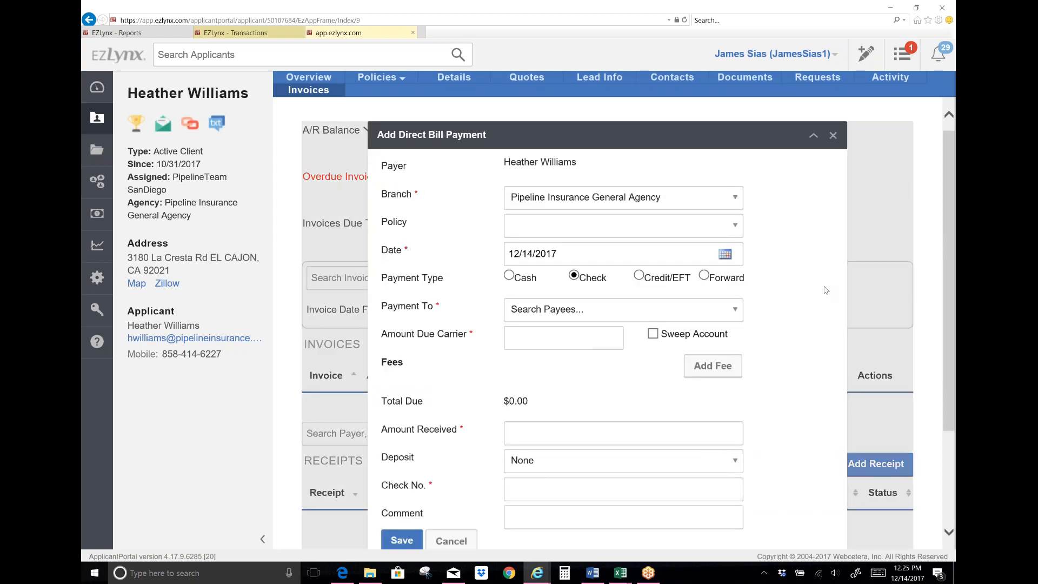
{"action": "scroll", "coordinate": [825, 290], "scroll_direction": "down", "scroll_amount": 3}
{"action": "scroll", "coordinate": [823, 289], "scroll_direction": "up", "scroll_amount": 3}
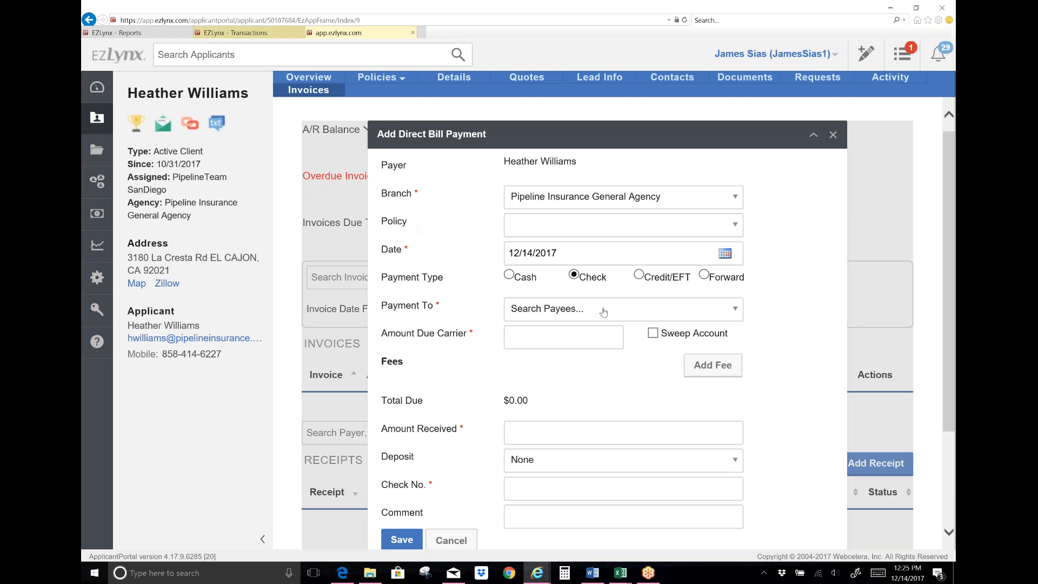
Step: Set Mercury Insurance as the payment's Payment To payee
{"action": "left_click", "coordinate": [735, 310]}
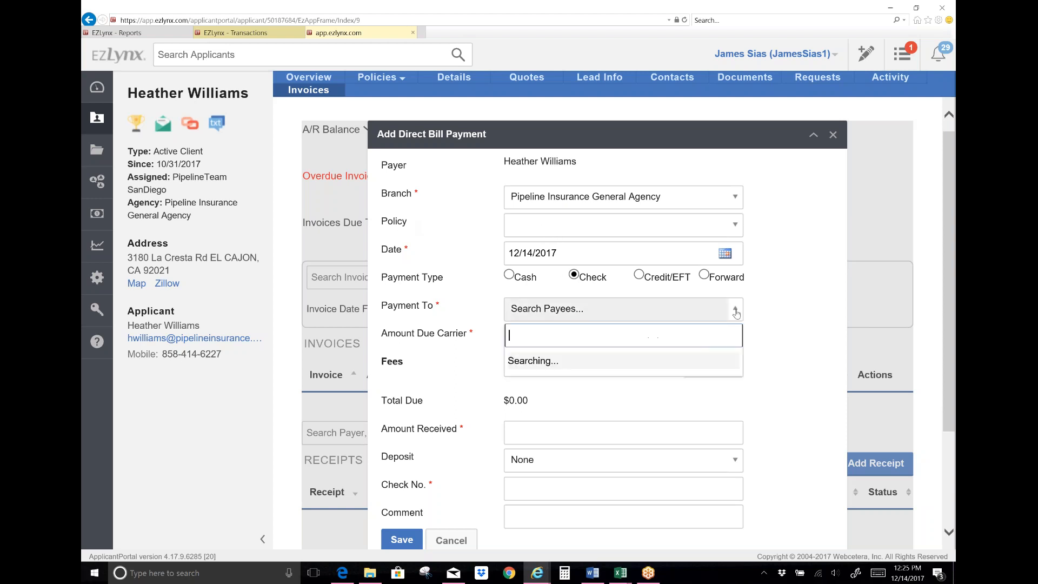
{"action": "type", "text": "mer"}
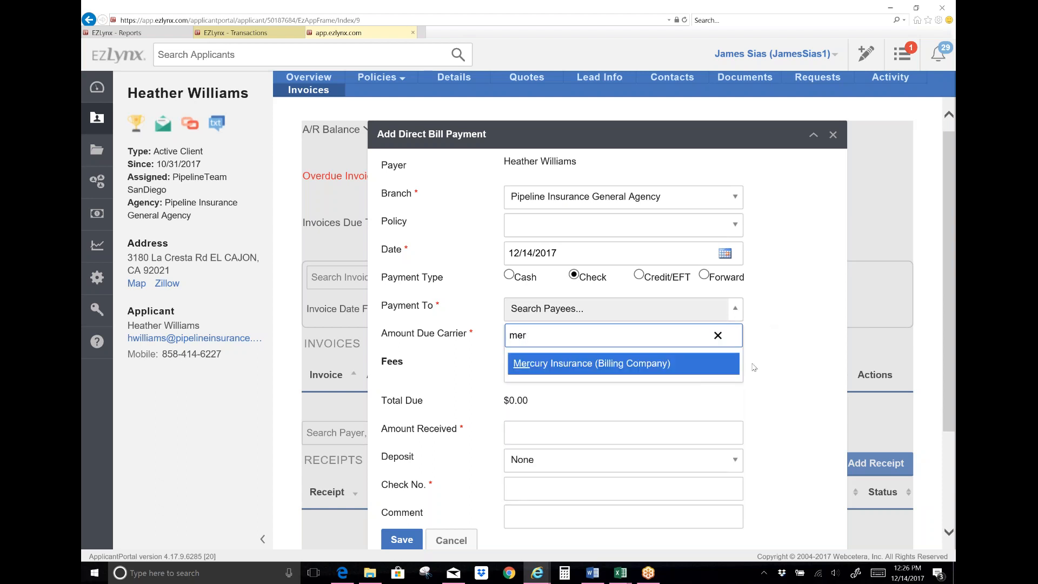
{"action": "left_click", "coordinate": [617, 366]}
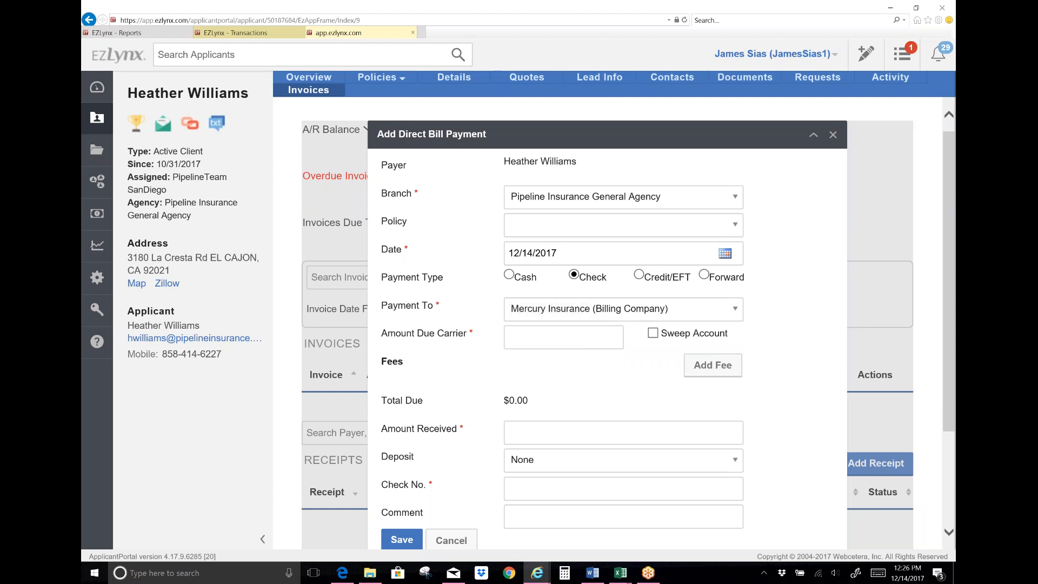
Step: Enter 100.00 as Amount Due Carrier and change Amount Received to 125.00
{"action": "left_click", "coordinate": [516, 336]}
{"action": "type", "text": "100"}
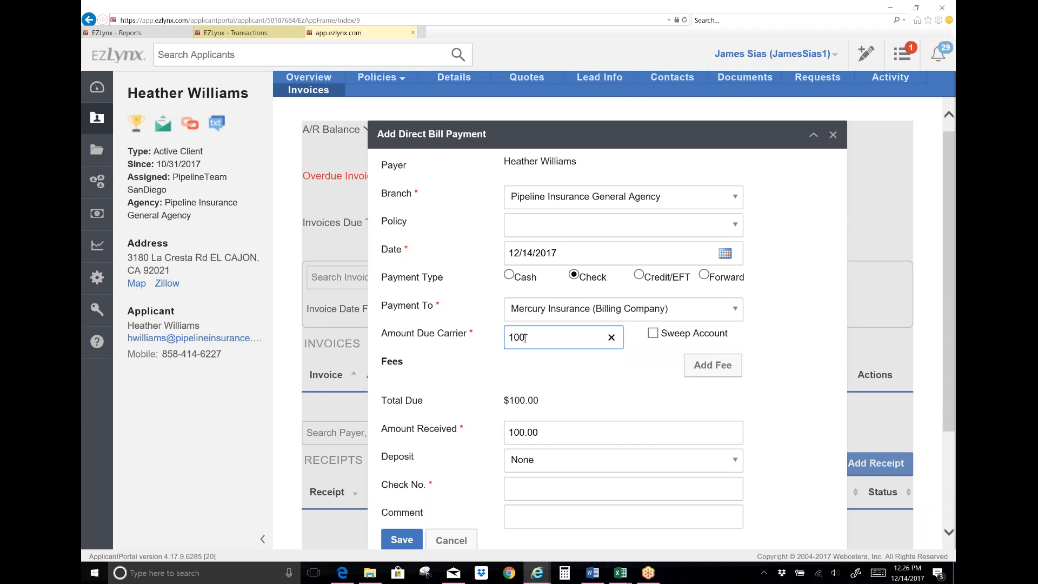
{"action": "type", "text": ".00"}
{"action": "left_click", "coordinate": [525, 432]}
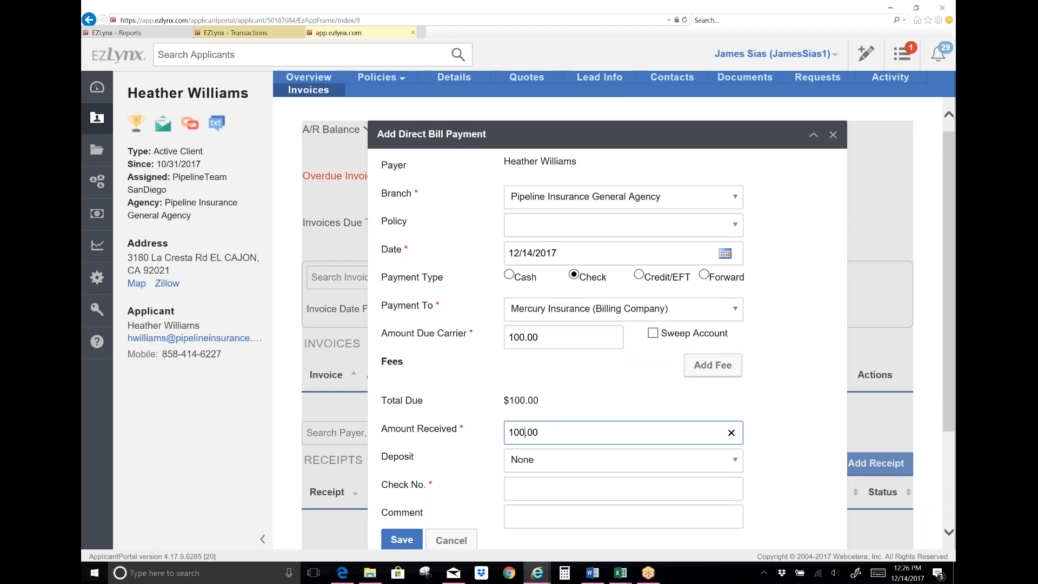
{"action": "key", "text": "BackSpace"}
{"action": "key", "text": "BackSpace"}
{"action": "type", "text": "25"}
Step: Enter check number 1234, toggling Sweep Account on and back off
{"action": "left_click", "coordinate": [579, 485]}
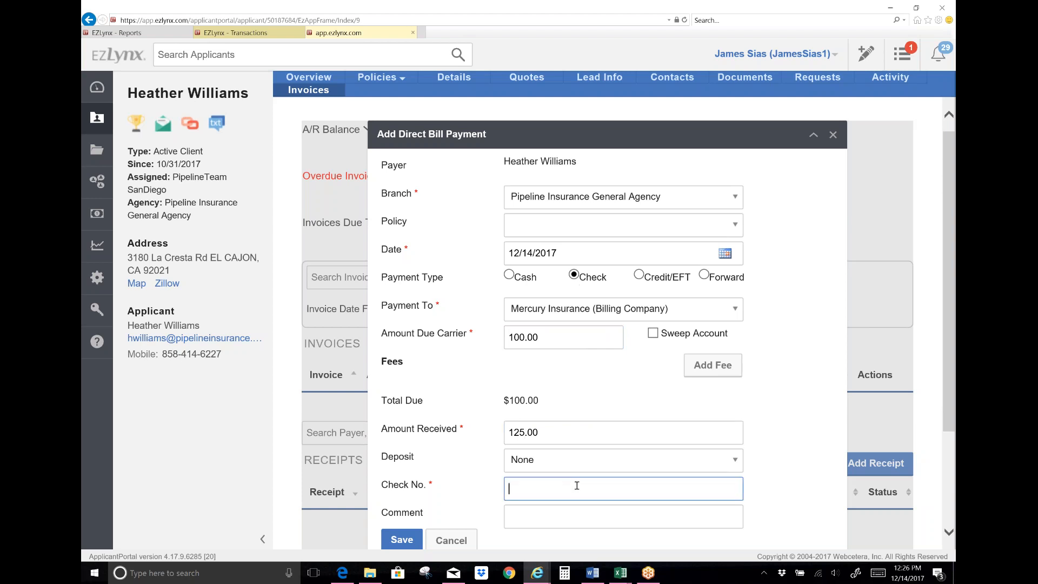
{"action": "type", "text": "1234"}
{"action": "left_click", "coordinate": [653, 334]}
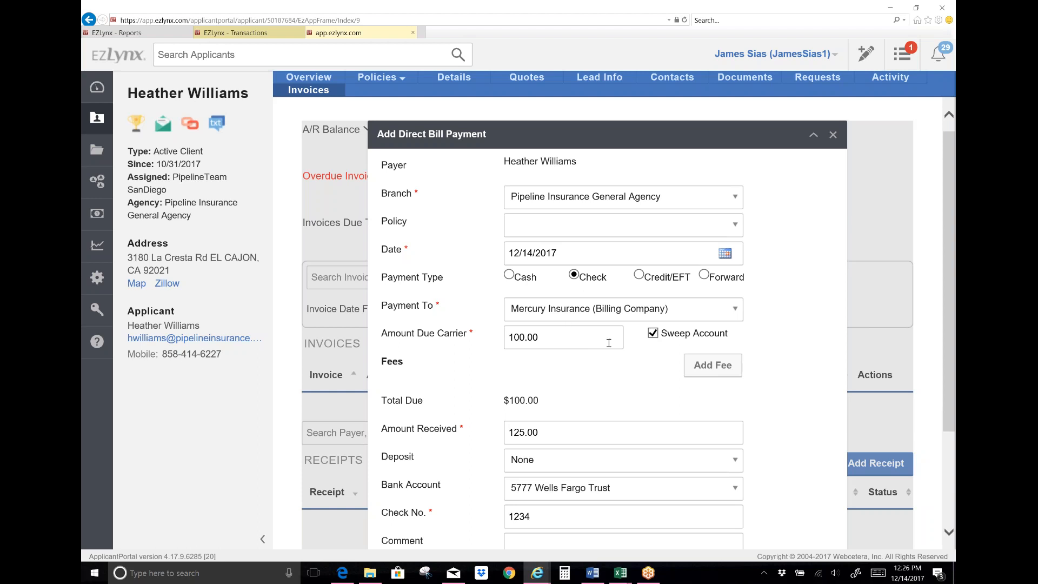
{"action": "left_click", "coordinate": [653, 333]}
Step: Write a comment giving the client's name and noting the check goes to carrier
{"action": "left_click", "coordinate": [572, 517]}
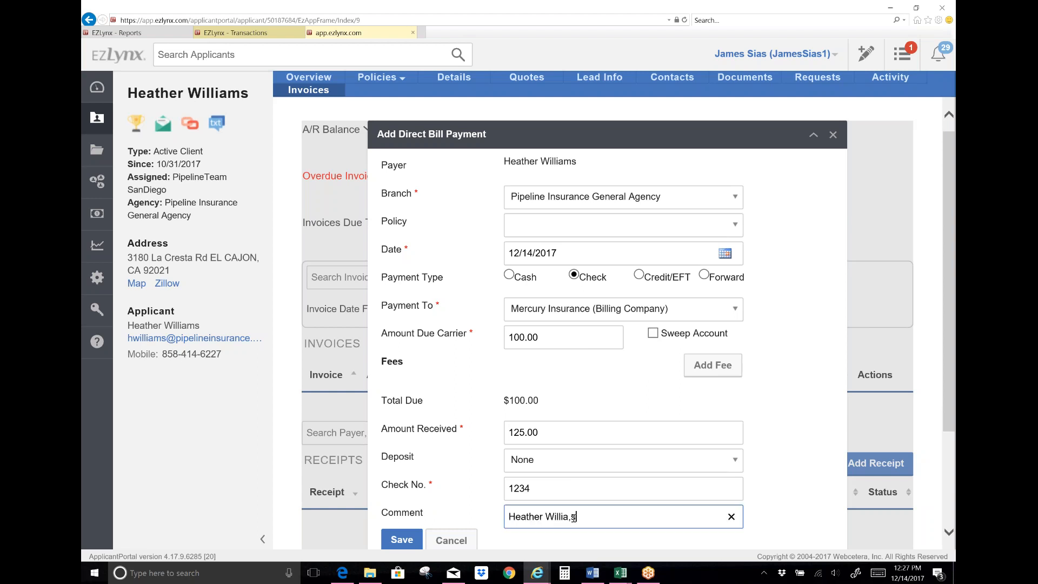
{"action": "type", "text": "to carri"}
{"action": "type", "text": "er"}
{"action": "key", "text": "BackSpace"}
{"action": "key", "text": "BackSpace"}
{"action": "key", "text": "BackSpace"}
{"action": "key", "text": "BackSpace"}
{"action": "key", "text": "BackSpace"}
{"action": "key", "text": "BackSpace"}
{"action": "key", "text": "BackSpace"}
{"action": "key", "text": "BackSpace"}
{"action": "key", "text": "BackSpace"}
{"action": "key", "text": "BackSpace"}
{"action": "key", "text": "BackSpace"}
{"action": "key", "text": "BackSpace"}
{"action": "key", "text": "BackSpace"}
{"action": "key", "text": "BackSpace"}
{"action": "key", "text": "BackSpace"}
{"action": "key", "text": "BackSpace"}
{"action": "key", "text": "BackSpace"}
{"action": "key", "text": "BackSpace"}
{"action": "key", "text": "BackSpace"}
Step: Turn on Sweep Account and append '- Mer Auto 12/16/2017' to the payment comment
{"action": "left_click", "coordinate": [652, 332]}
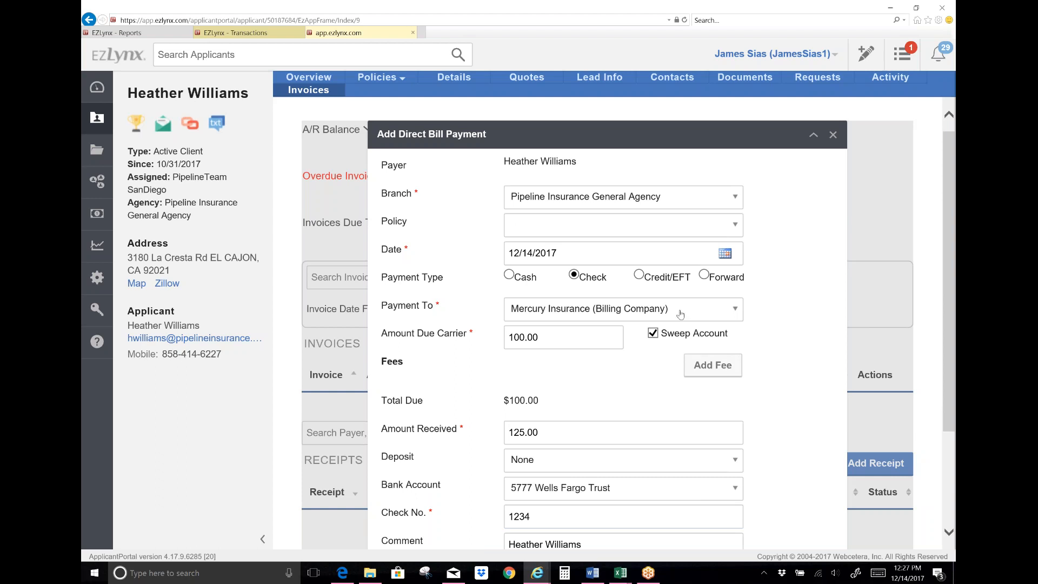
{"action": "scroll", "coordinate": [681, 315], "scroll_direction": "down", "scroll_amount": 3}
{"action": "left_click", "coordinate": [600, 402]}
{"action": "type", "text": "-"}
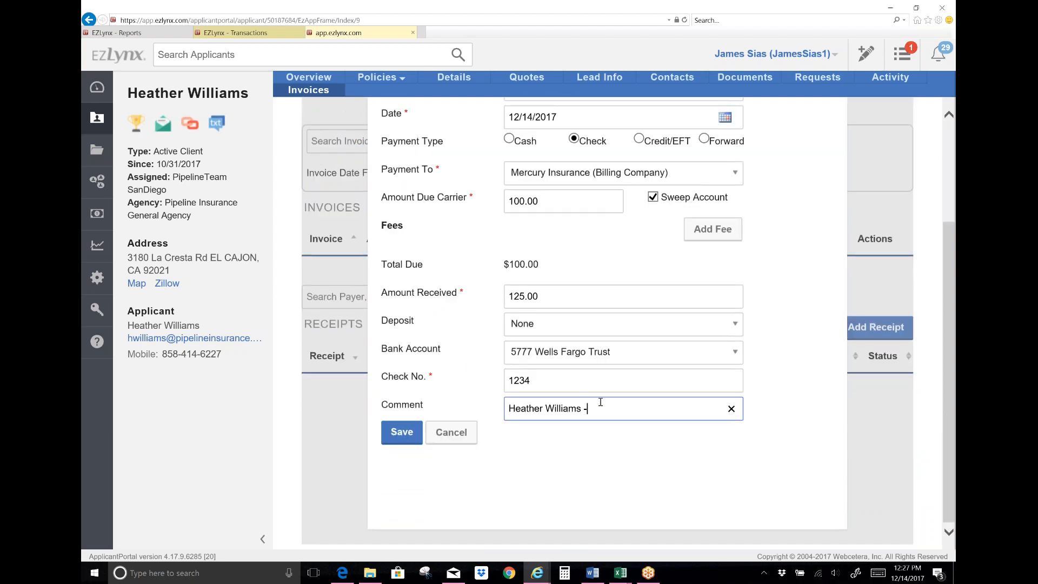
{"action": "type", "text": " Mer Auto 12/16/2017"}
{"action": "scroll", "coordinate": [517, 428], "scroll_direction": "up", "scroll_amount": 3}
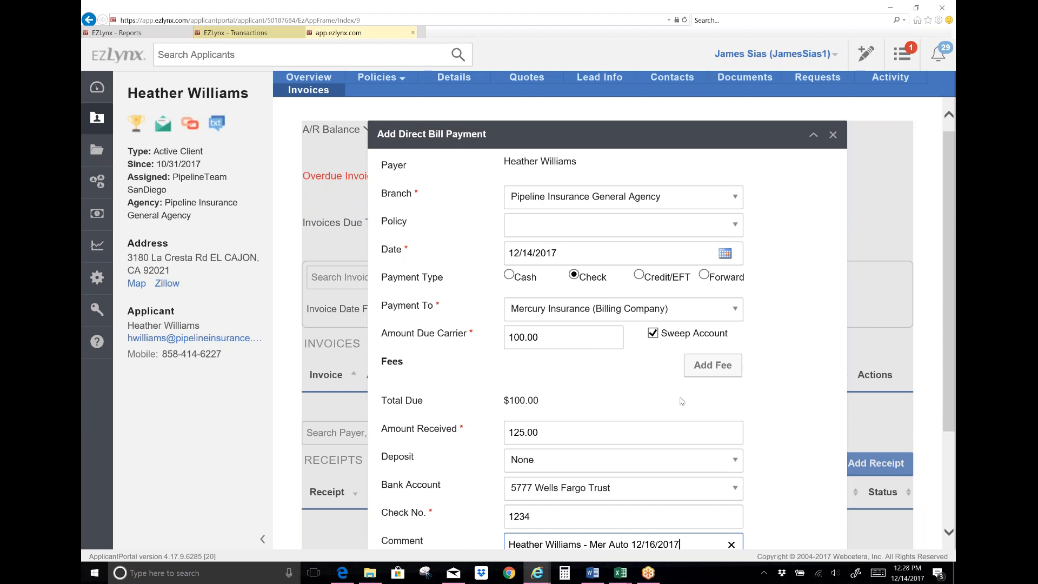
Step: Add and save a Broker Fee of 25.00 with the internal producer as payee
{"action": "left_click", "coordinate": [709, 367]}
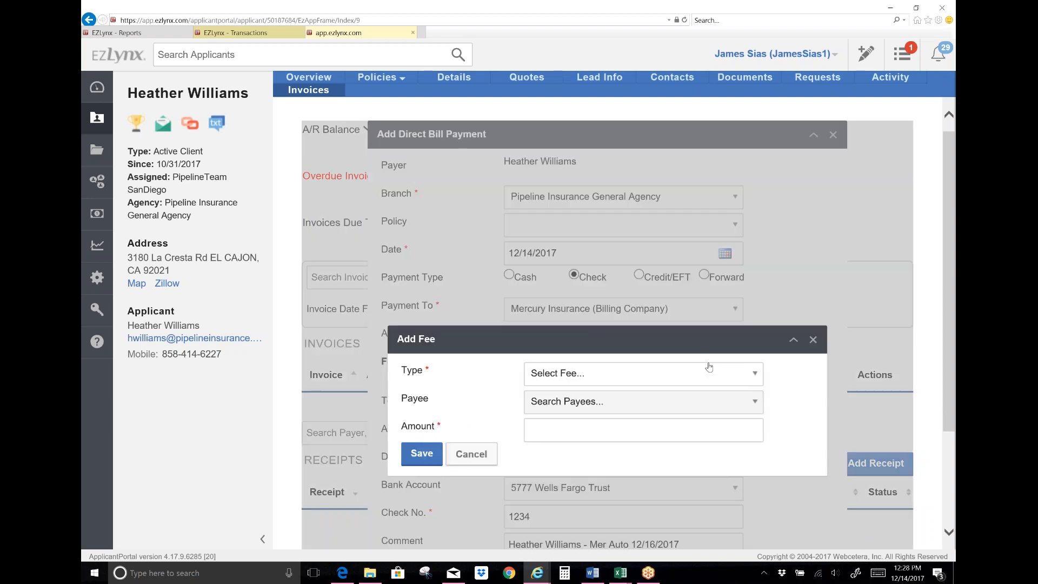
{"action": "scroll", "coordinate": [709, 367], "scroll_direction": "down", "scroll_amount": 2}
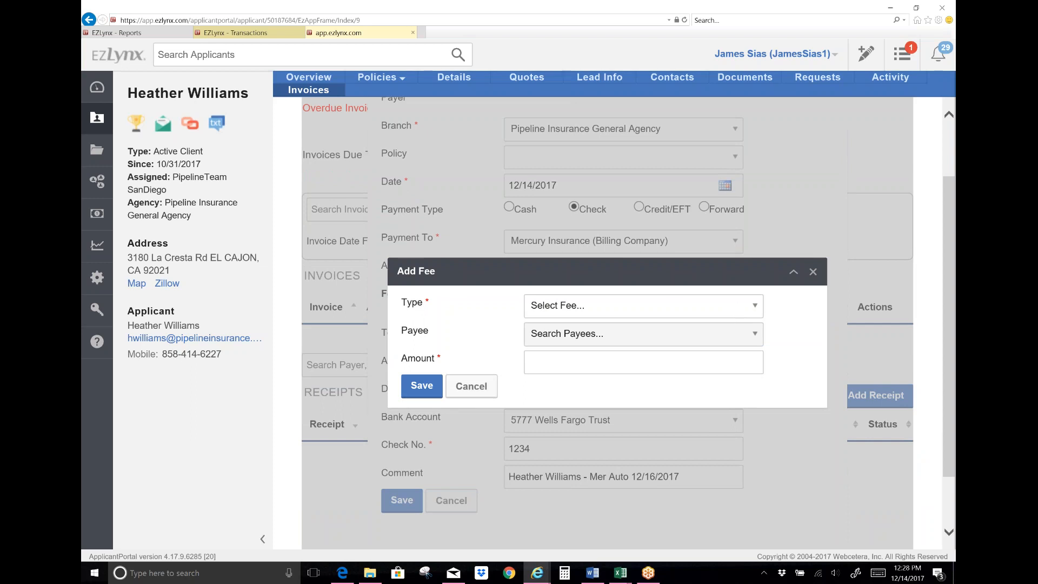
{"action": "left_click", "coordinate": [751, 305]}
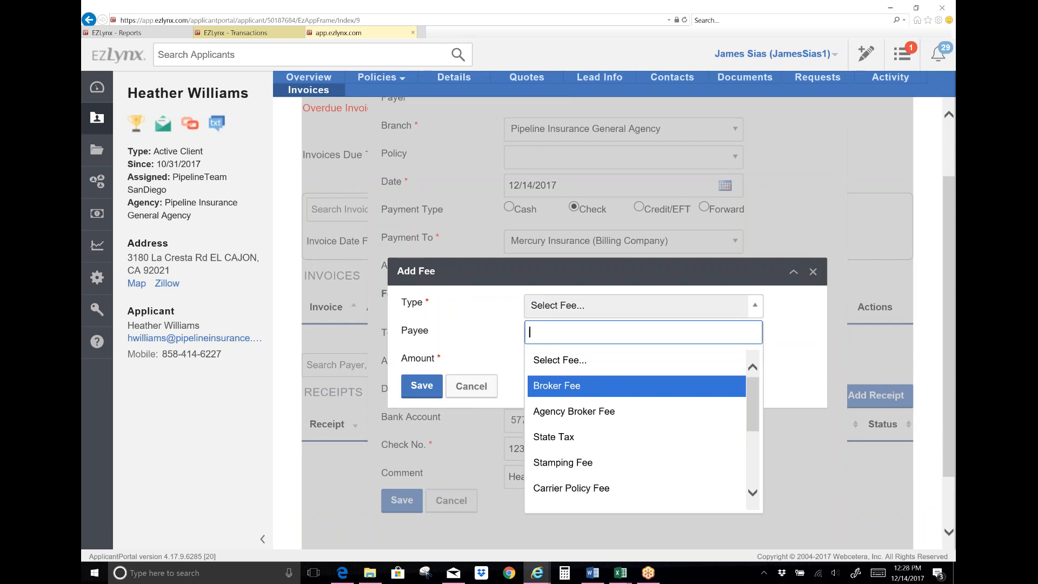
{"action": "left_click", "coordinate": [585, 387]}
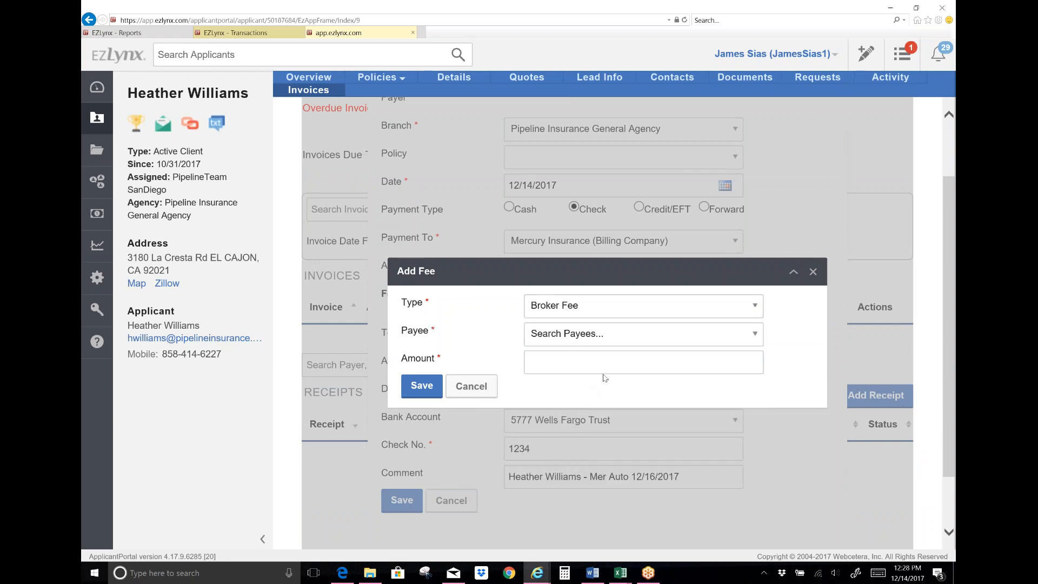
{"action": "left_click", "coordinate": [626, 333]}
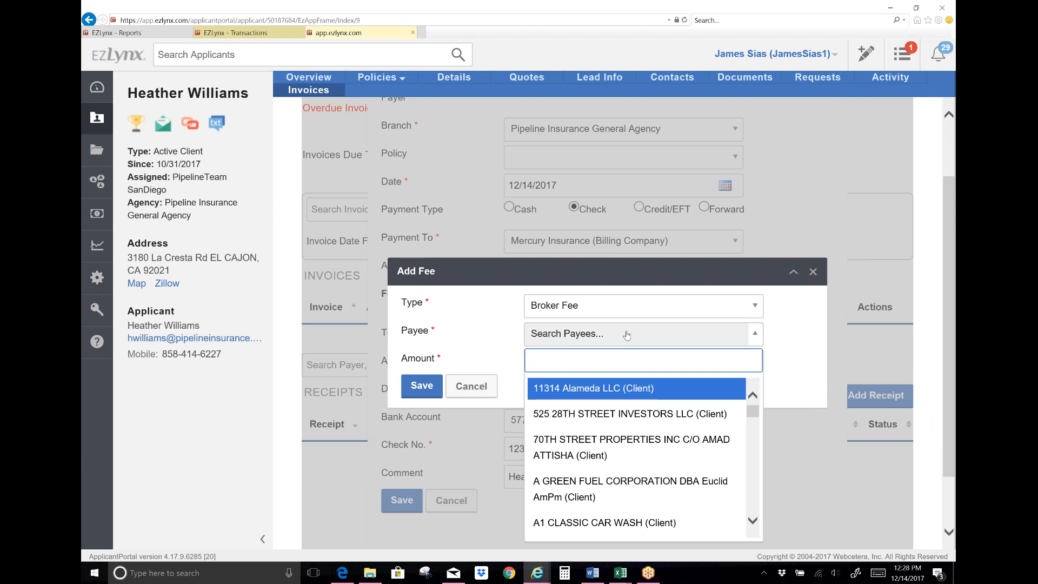
{"action": "type", "text": "core"}
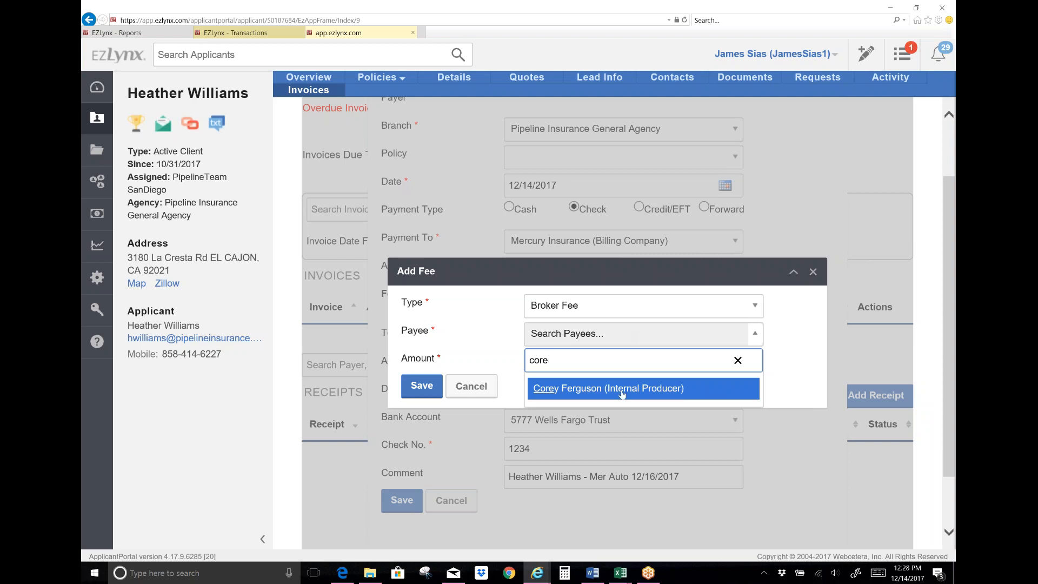
{"action": "left_click", "coordinate": [648, 388]}
{"action": "left_click", "coordinate": [593, 361]}
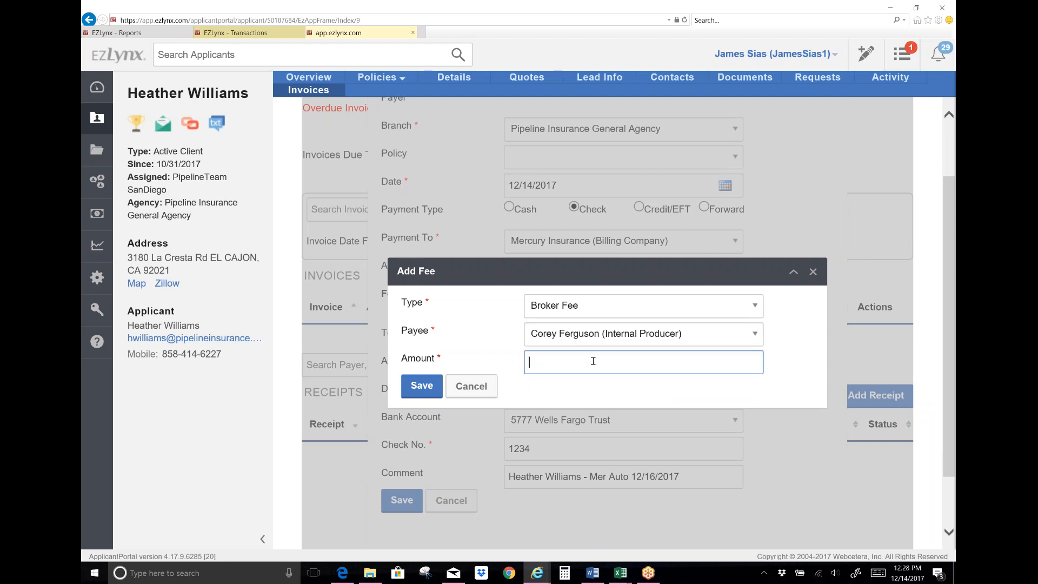
{"action": "type", "text": "25.00"}
{"action": "left_click", "coordinate": [426, 384]}
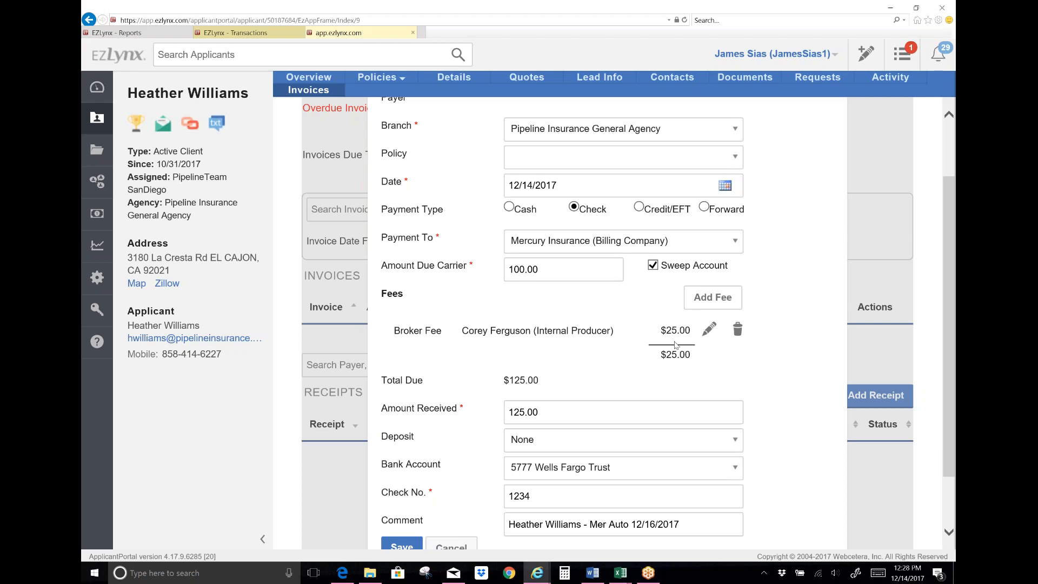
{"action": "scroll", "coordinate": [681, 352], "scroll_direction": "down", "scroll_amount": 2}
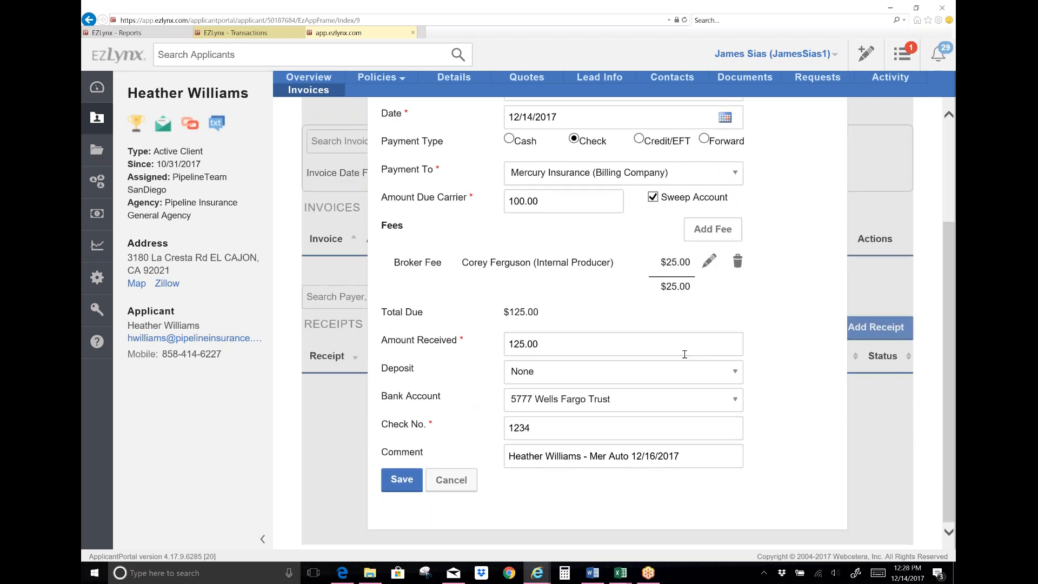
{"action": "scroll", "coordinate": [685, 316], "scroll_direction": "up", "scroll_amount": 3}
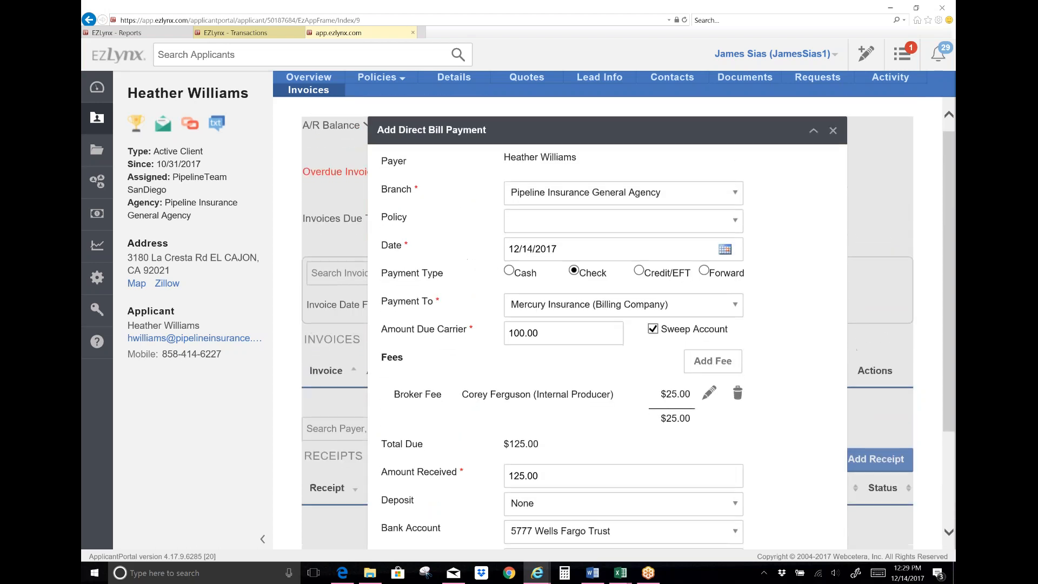
{"action": "scroll", "coordinate": [686, 308], "scroll_direction": "down", "scroll_amount": 3}
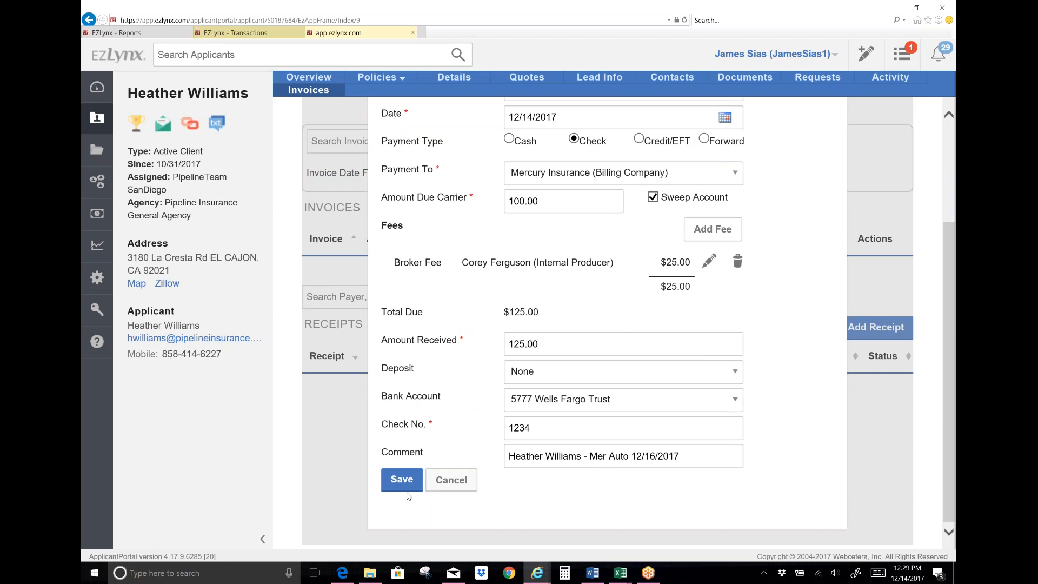